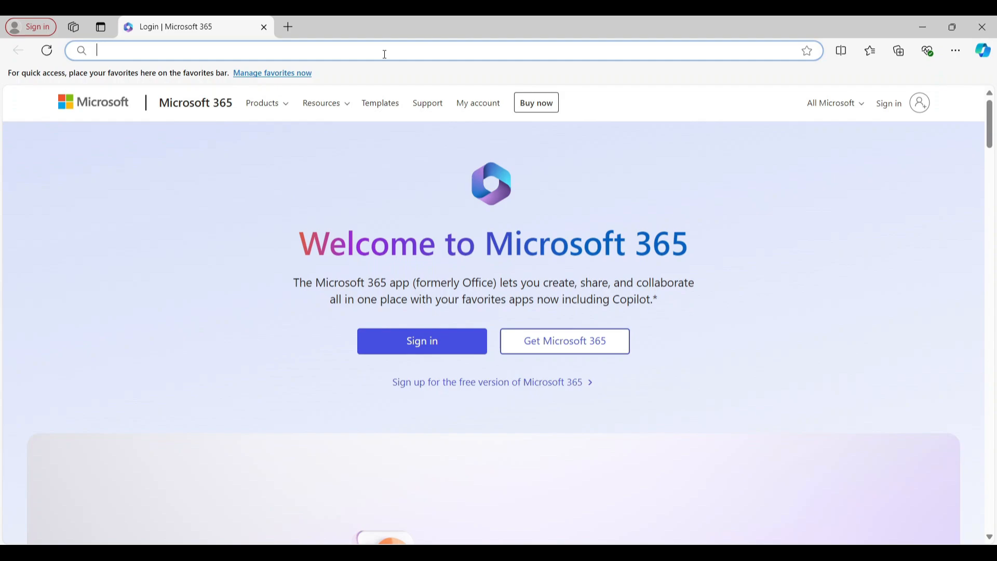
Step: Search the web for "postgresql download"
{"action": "type", "text": "postgr"}
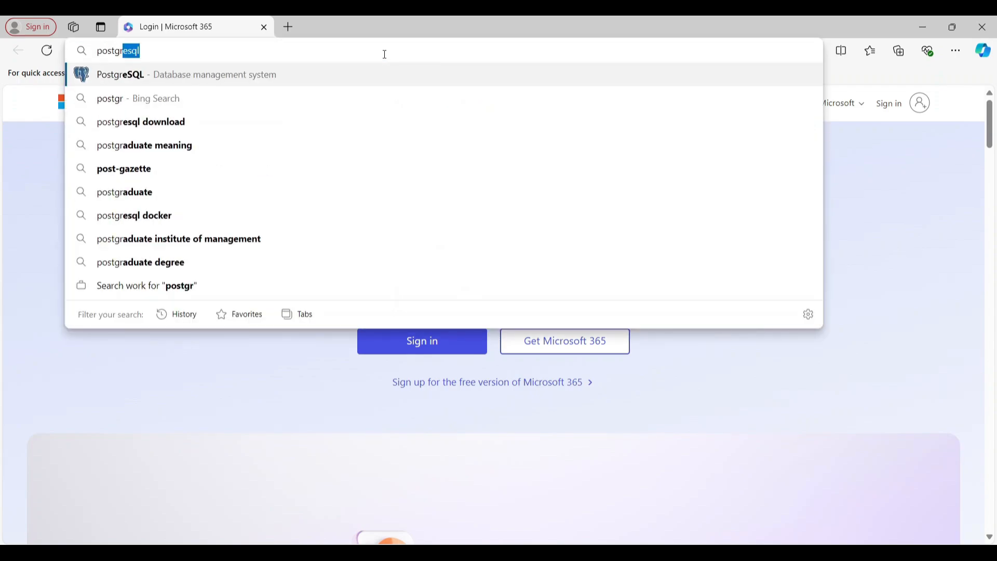
{"action": "type", "text": "e"}
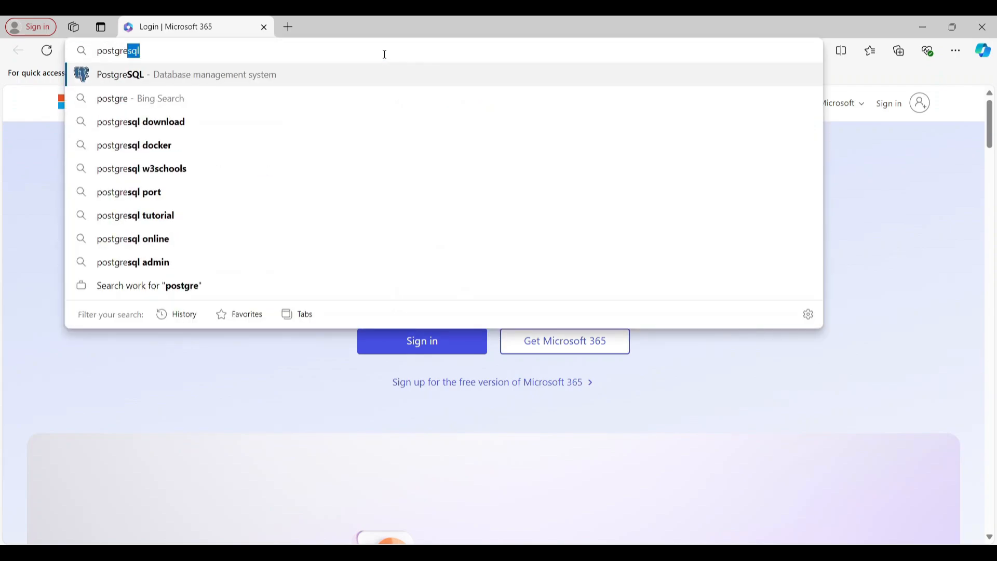
{"action": "key", "text": "Down"}
{"action": "key", "text": "Down"}
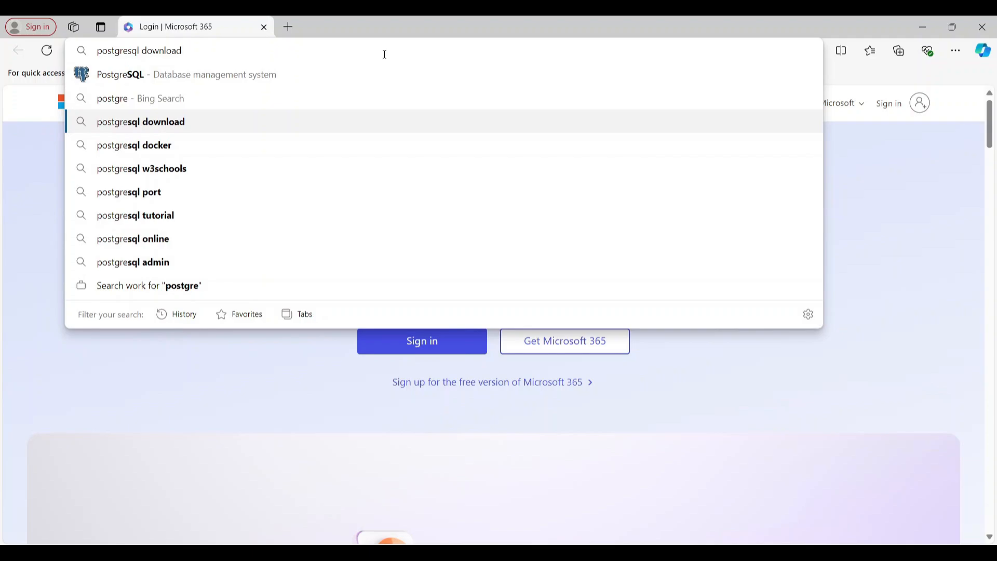
{"action": "key", "text": "Return"}
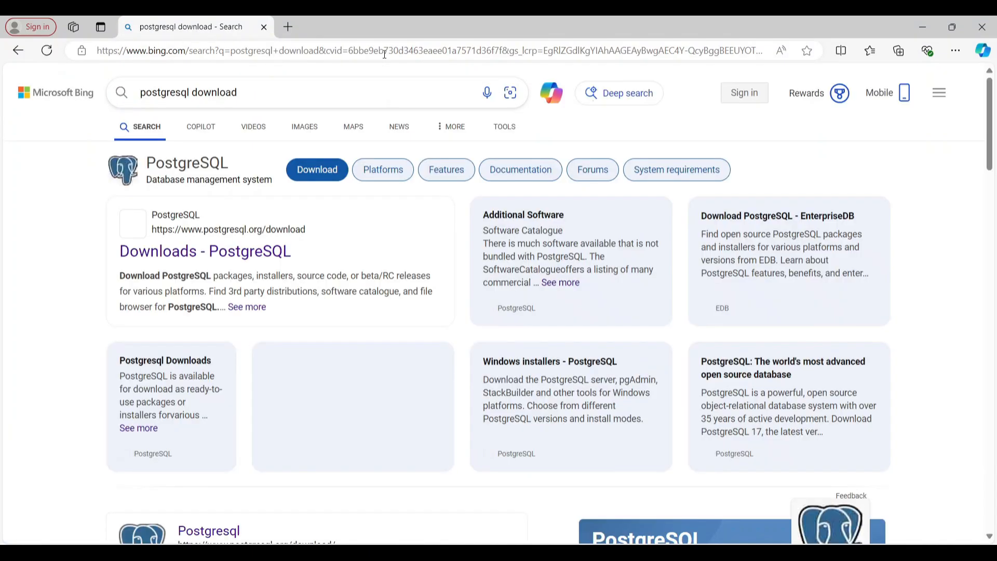
Step: Open the postgresql.org download page and follow its Windows installers link to EDB's installer download page
{"action": "scroll", "coordinate": [367, 369], "scroll_direction": "down", "scroll_amount": 3}
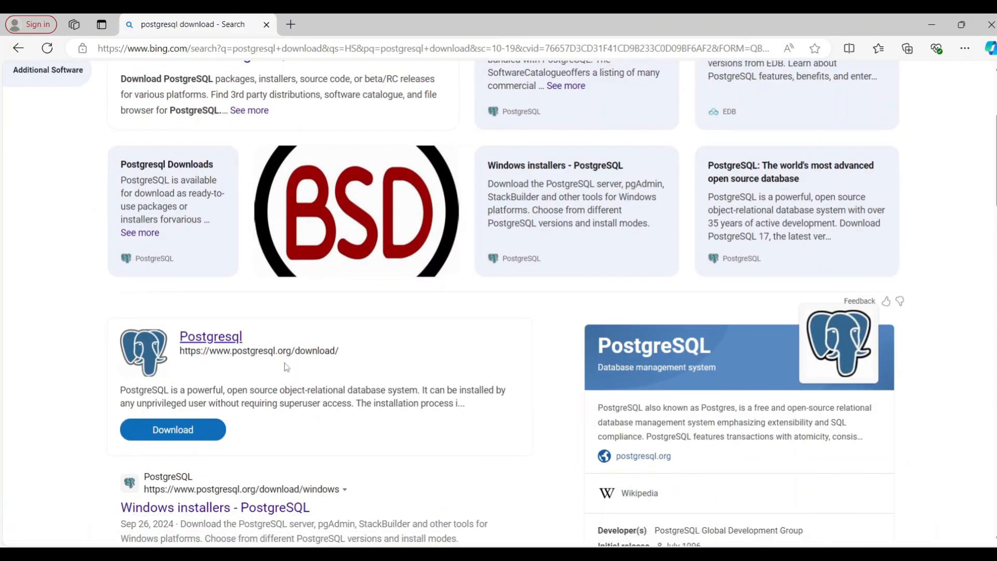
{"action": "scroll", "coordinate": [307, 364], "scroll_direction": "down", "scroll_amount": 1}
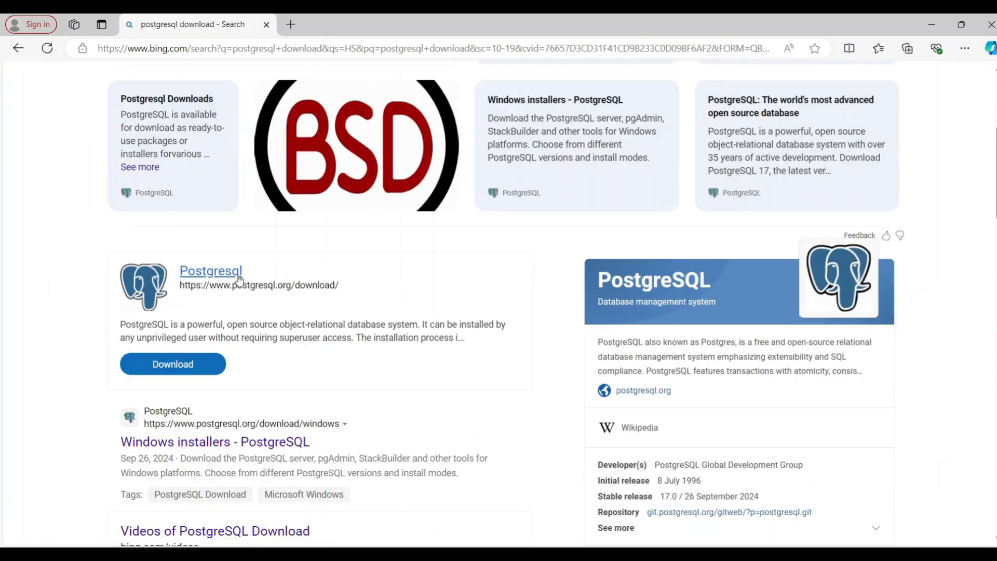
{"action": "left_click", "coordinate": [236, 278]}
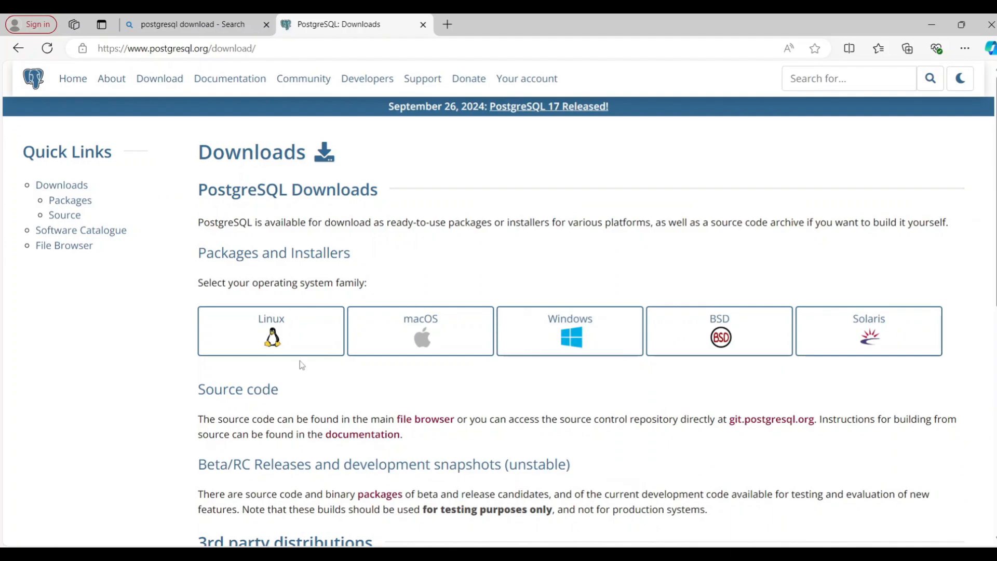
{"action": "left_click", "coordinate": [570, 345]}
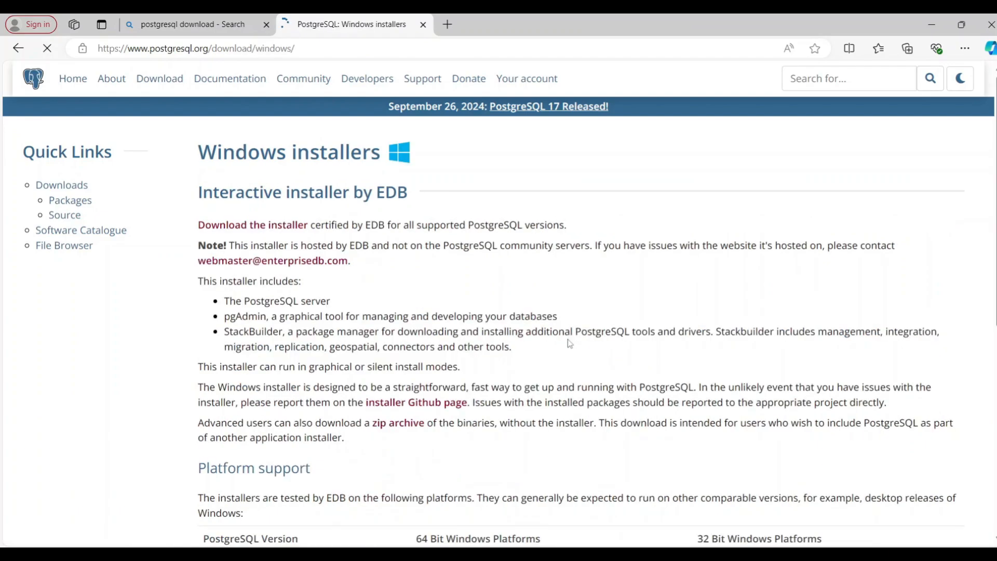
{"action": "scroll", "coordinate": [569, 344], "scroll_direction": "down", "scroll_amount": 5}
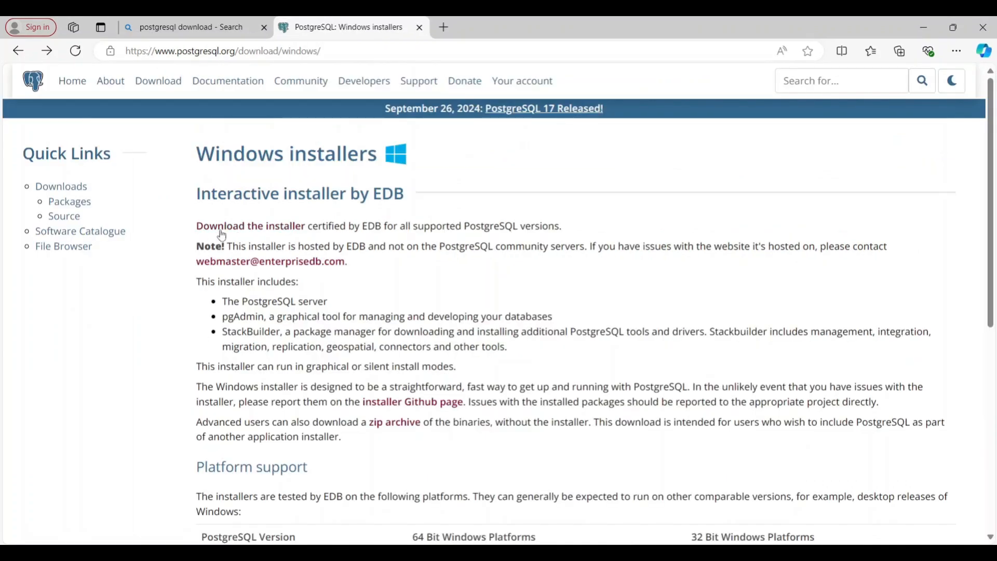
{"action": "left_click_drag", "start_coordinate": [195, 227], "coordinate": [306, 228]}
{"action": "left_click", "coordinate": [281, 228]}
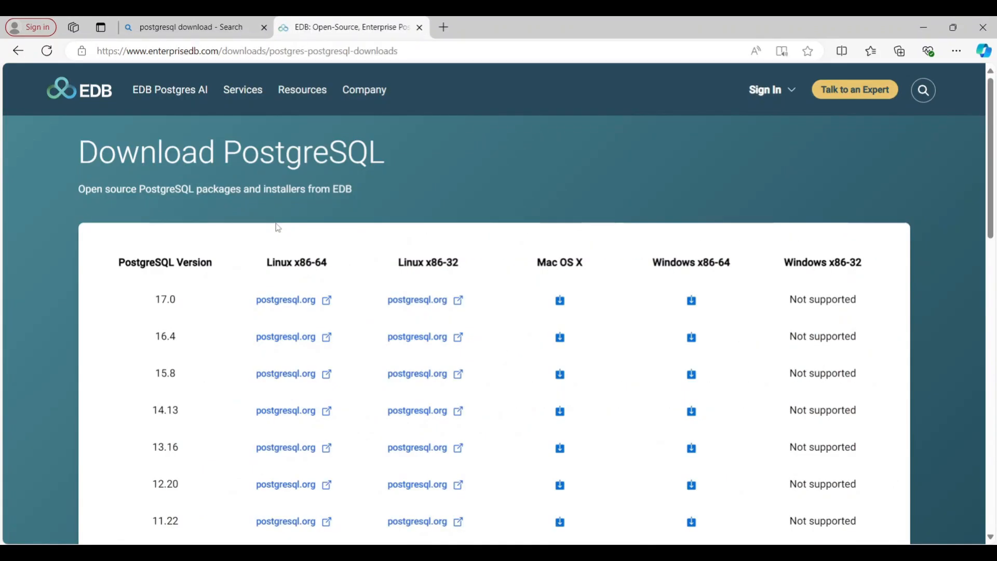
Step: Download the PostgreSQL 17.0 installer for Windows x86-64
{"action": "scroll", "coordinate": [327, 308], "scroll_direction": "down", "scroll_amount": 1}
{"action": "scroll", "coordinate": [327, 310], "scroll_direction": "down", "scroll_amount": 3}
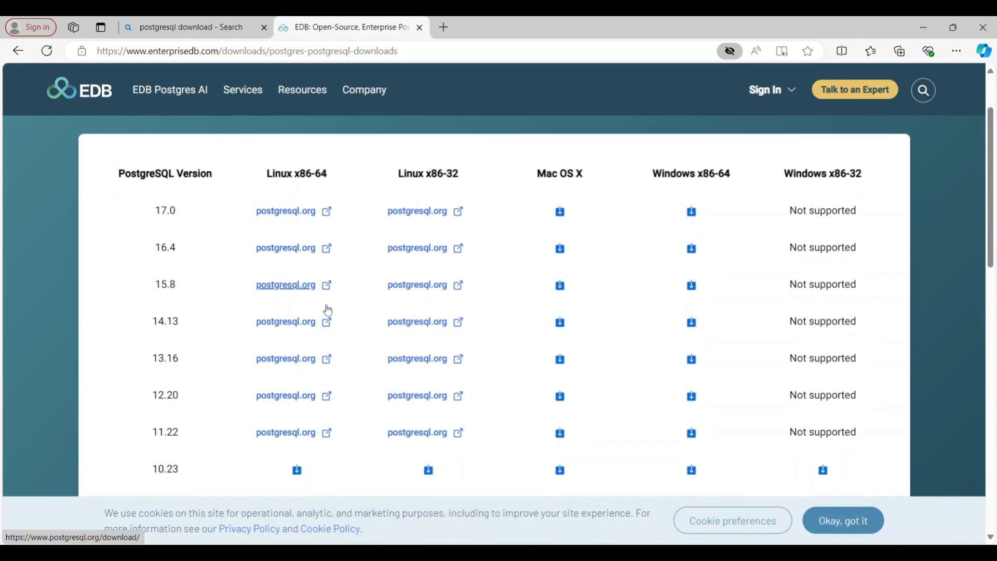
{"action": "scroll", "coordinate": [327, 310], "scroll_direction": "up", "scroll_amount": 3}
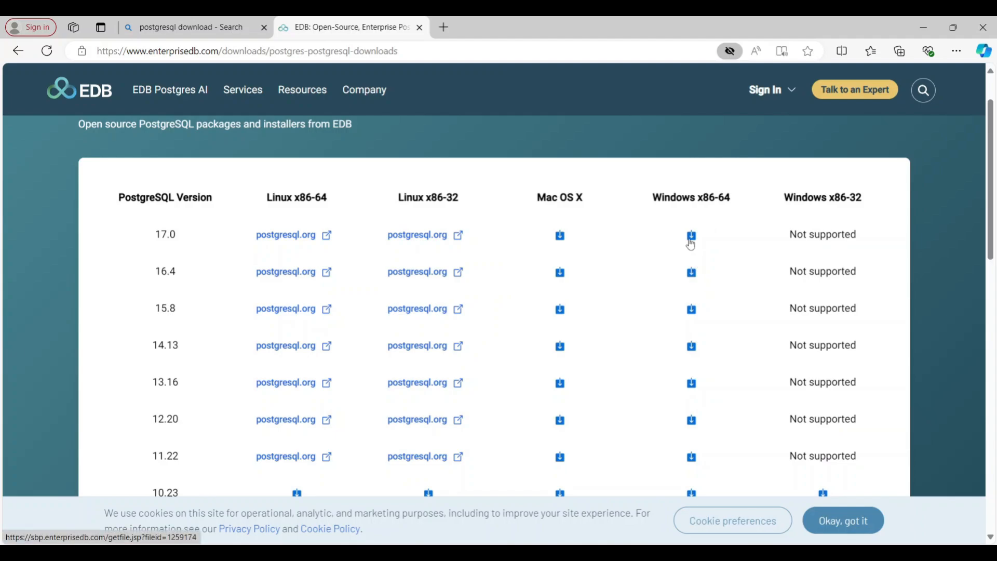
{"action": "left_click", "coordinate": [692, 242]}
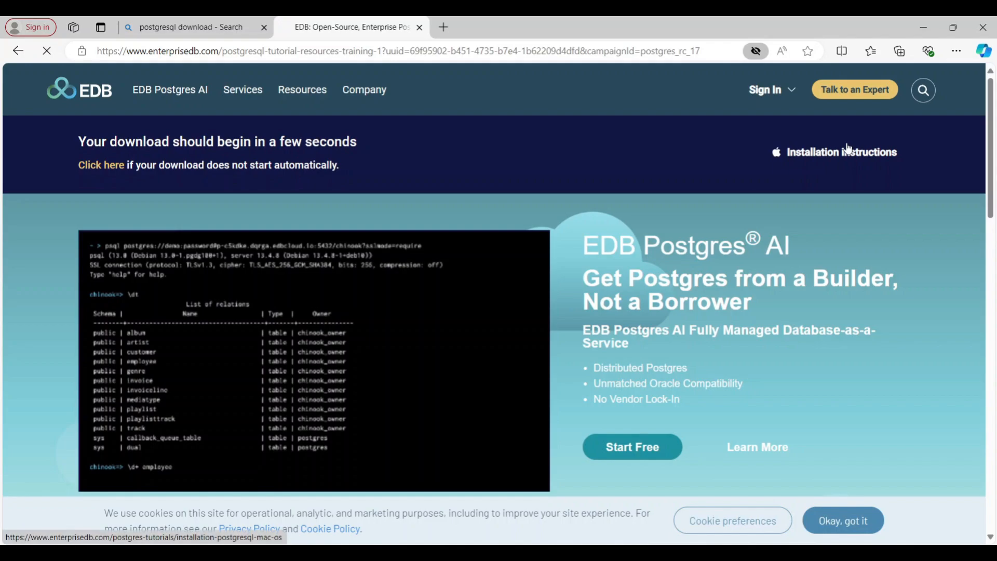
{"action": "scroll", "coordinate": [807, 381], "scroll_direction": "down", "scroll_amount": 5}
{"action": "scroll", "coordinate": [805, 376], "scroll_direction": "up", "scroll_amount": 5}
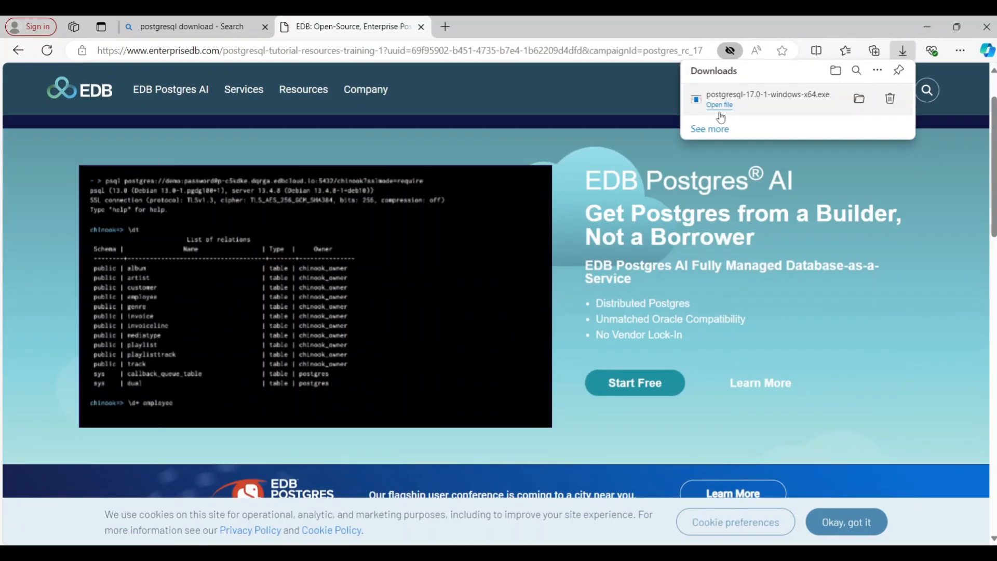
Step: Launch the downloaded PostgreSQL installer and accept the default installation directory, all four components and the default data directory
{"action": "left_click", "coordinate": [720, 107]}
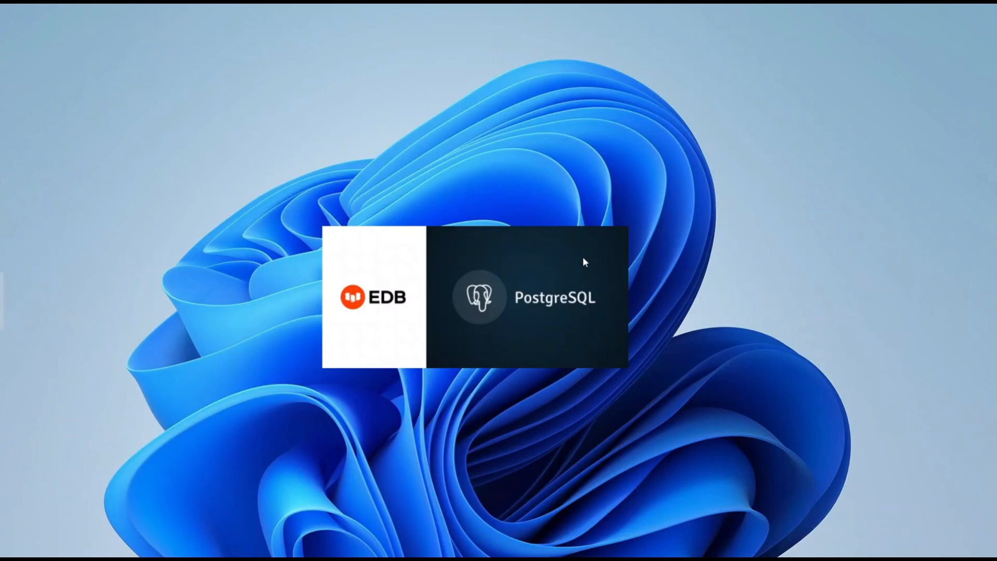
{"action": "left_click", "coordinate": [631, 415]}
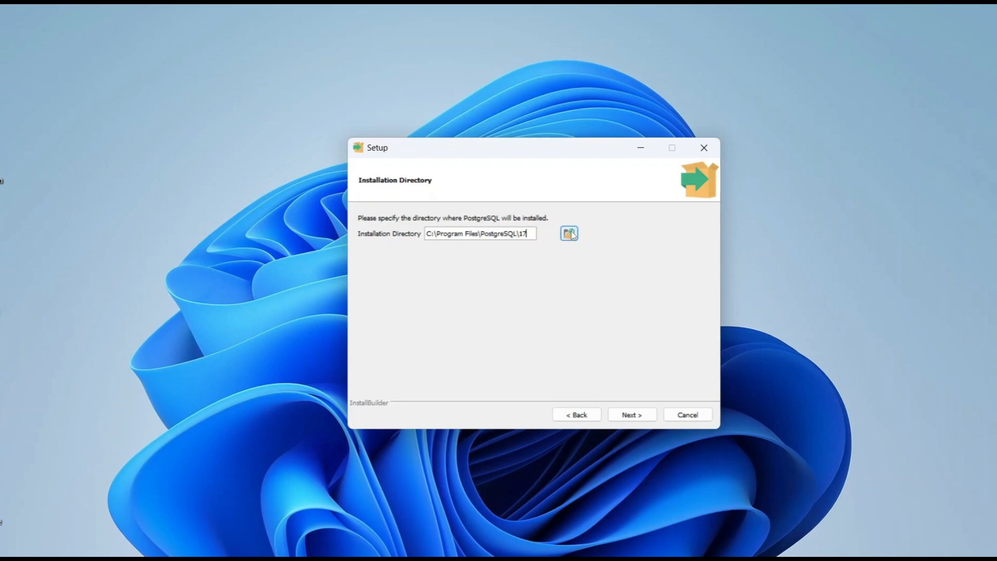
{"action": "left_click", "coordinate": [630, 417]}
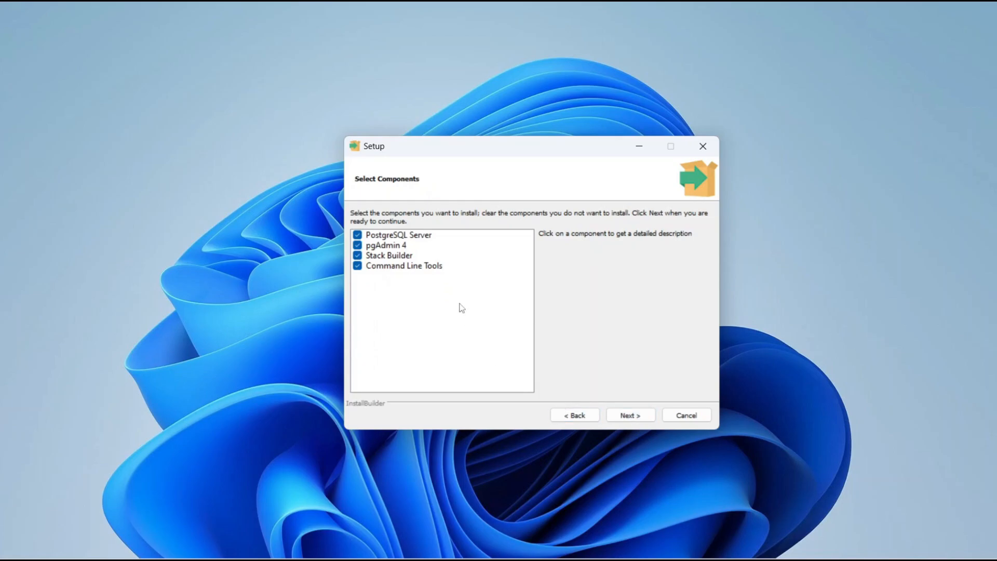
{"action": "left_click", "coordinate": [628, 418]}
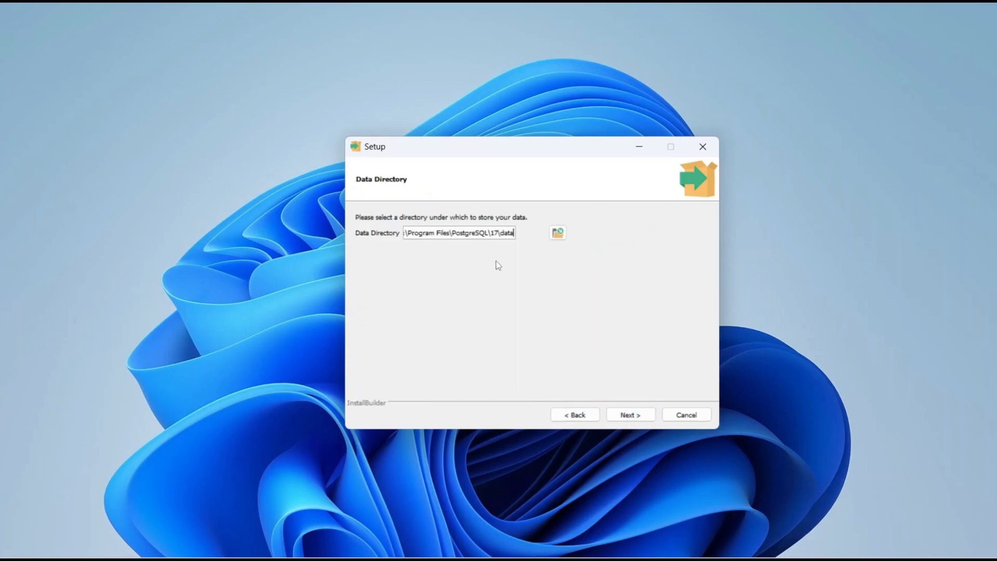
{"action": "left_click", "coordinate": [628, 418]}
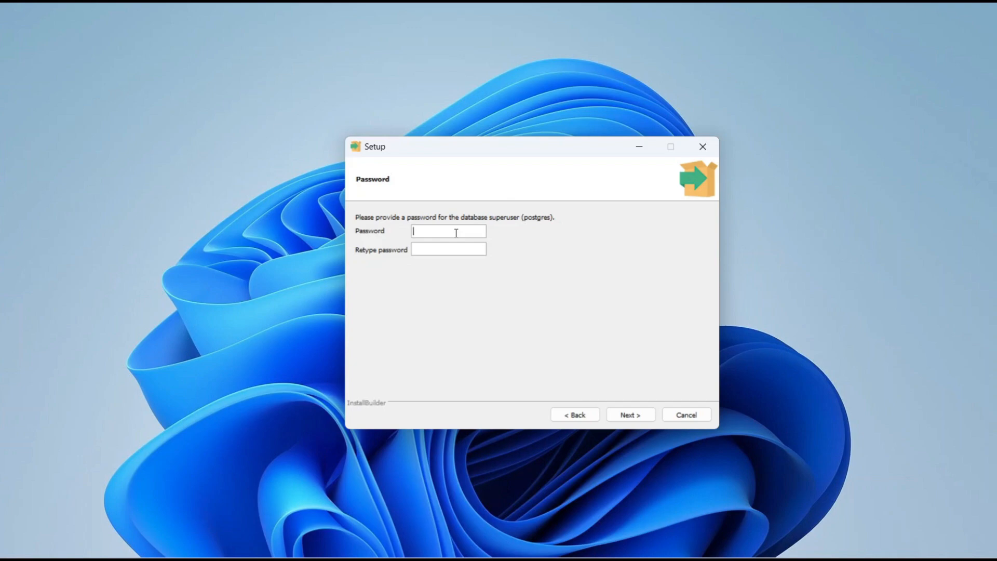
Step: Enter and retype the password for the postgres database superuser, and continue the setup
{"action": "type", "text": "•••••••"}
{"action": "left_click", "coordinate": [455, 249]}
{"action": "type", "text": "•••••••"}
{"action": "left_click", "coordinate": [642, 417]}
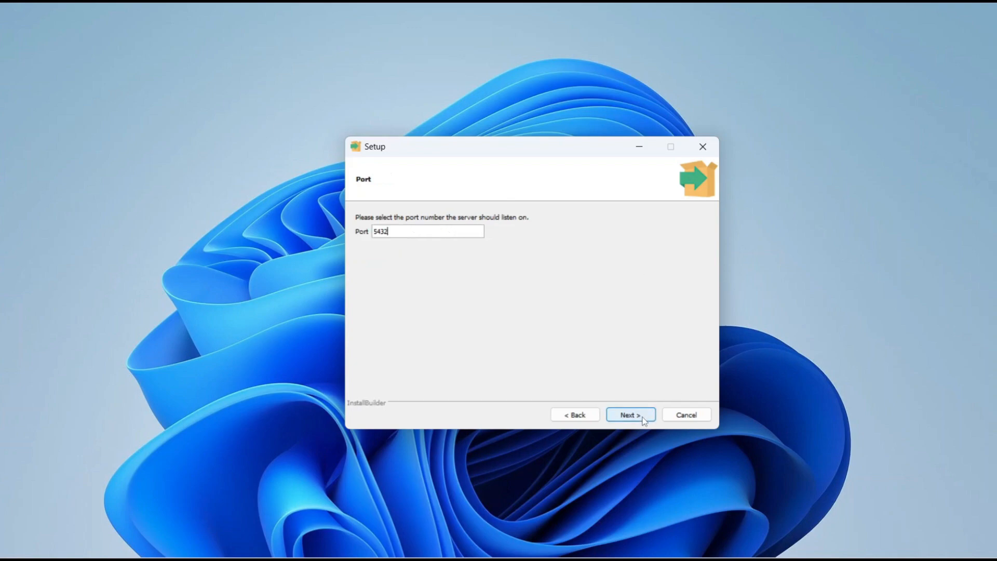
Step: Keep port 5432 and the default locale, accept the installation summary and install PostgreSQL
{"action": "left_click_drag", "start_coordinate": [392, 233], "coordinate": [366, 232]}
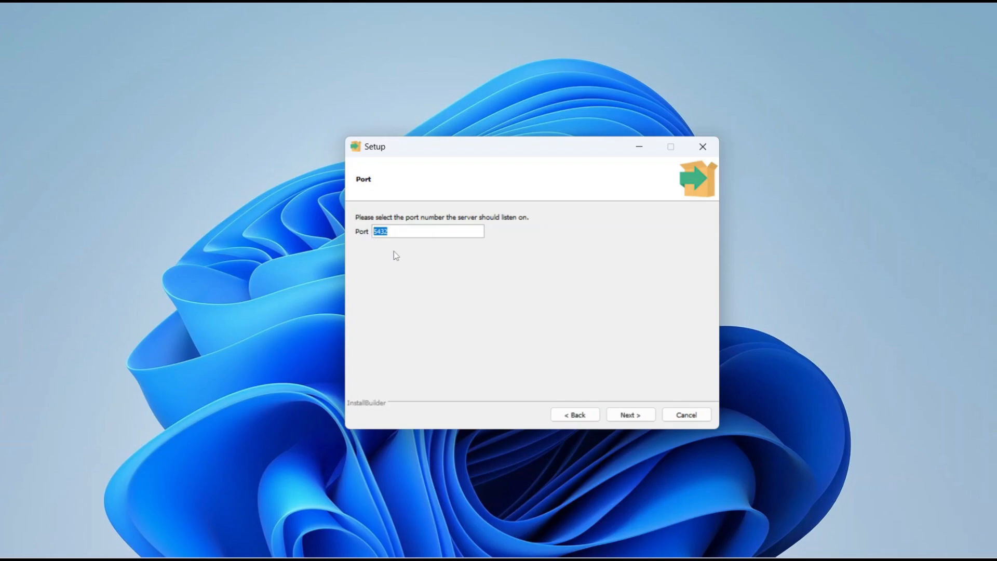
{"action": "left_click", "coordinate": [644, 416]}
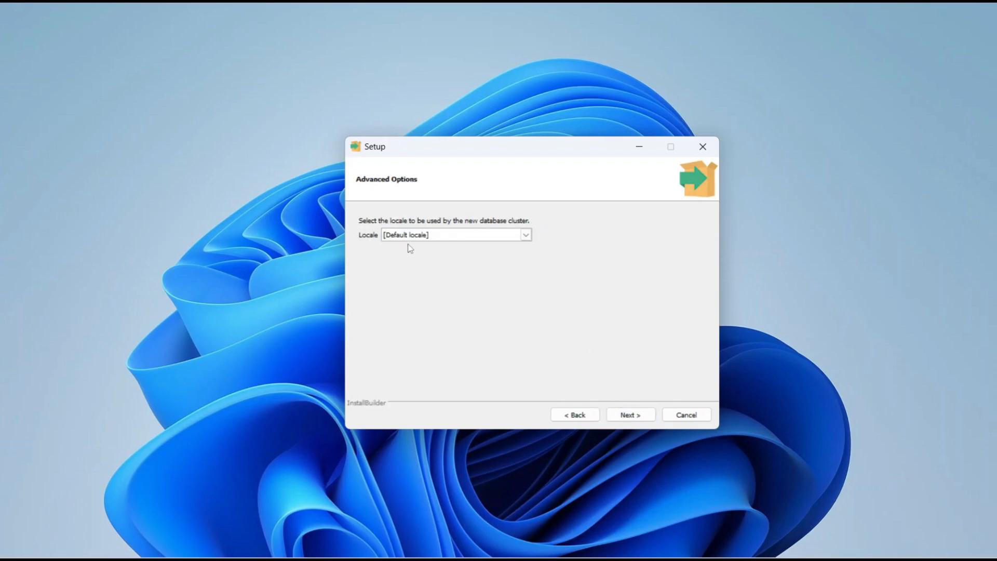
{"action": "left_click", "coordinate": [644, 415]}
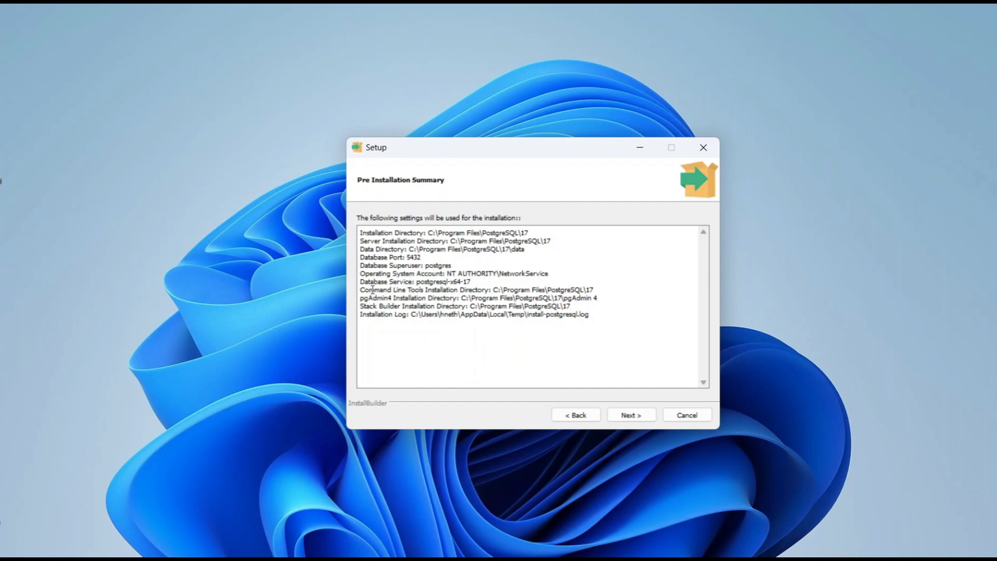
{"action": "left_click", "coordinate": [632, 416]}
{"action": "left_click", "coordinate": [635, 418]}
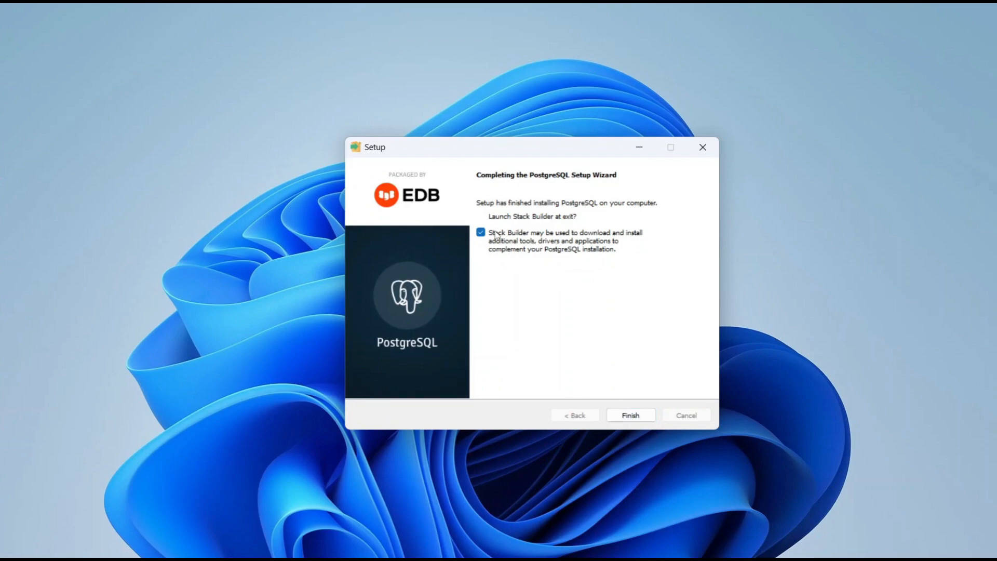
Step: Finish the setup with Stack Builder launching at exit, and choose PostgreSQL 17 (x64) on port 5432 as its target installation
{"action": "left_click", "coordinate": [635, 416]}
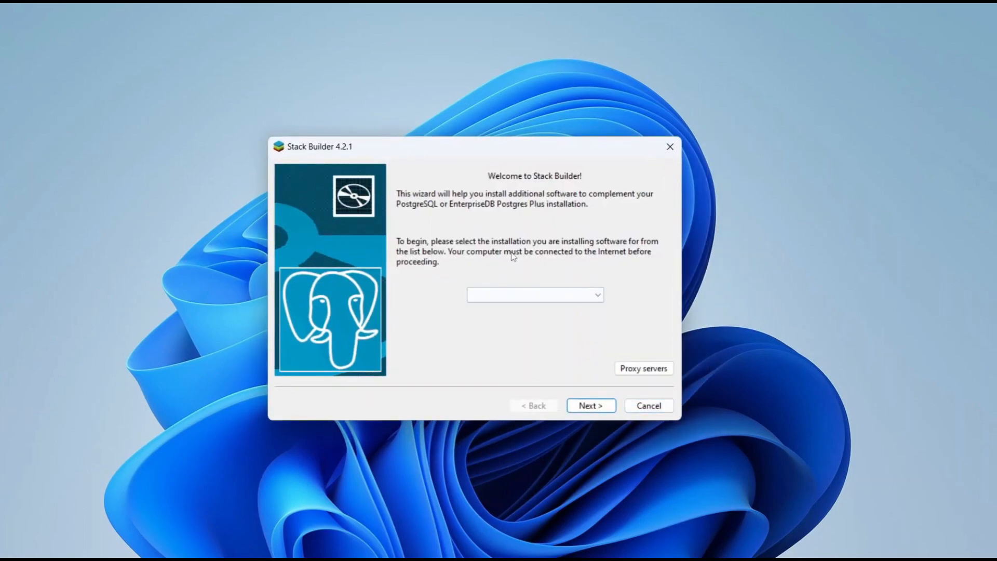
{"action": "left_click", "coordinate": [601, 294]}
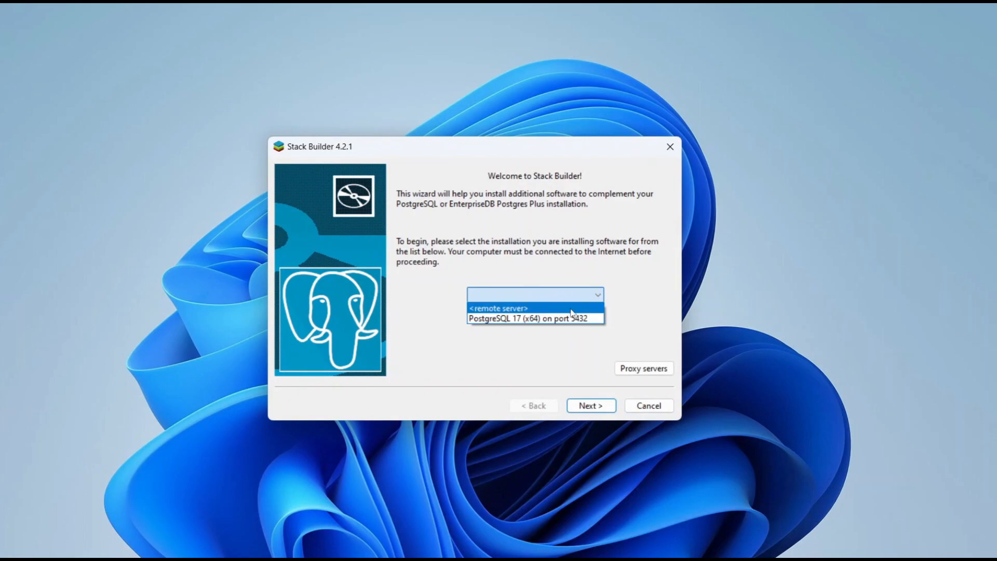
{"action": "left_click", "coordinate": [553, 319]}
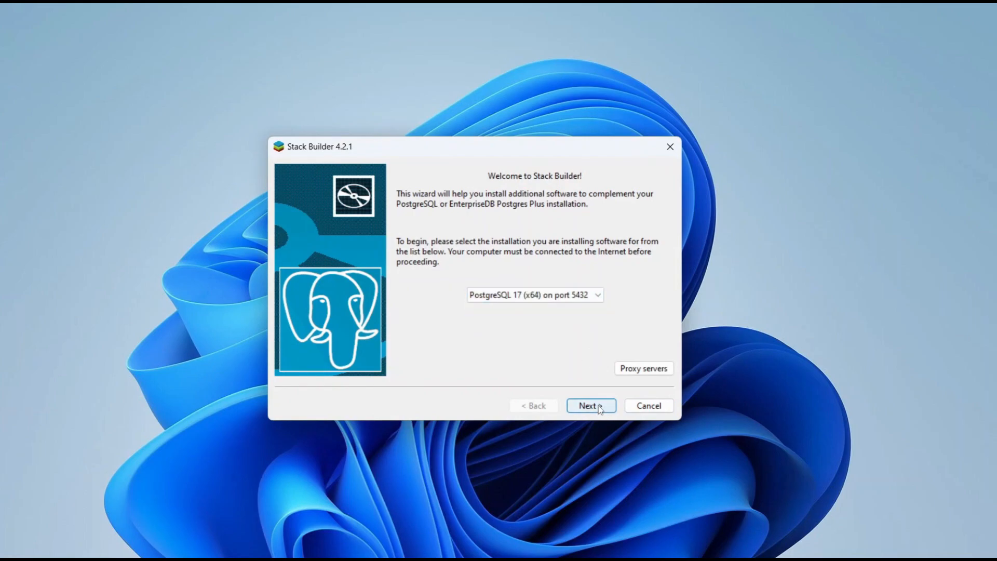
{"action": "left_click", "coordinate": [600, 408]}
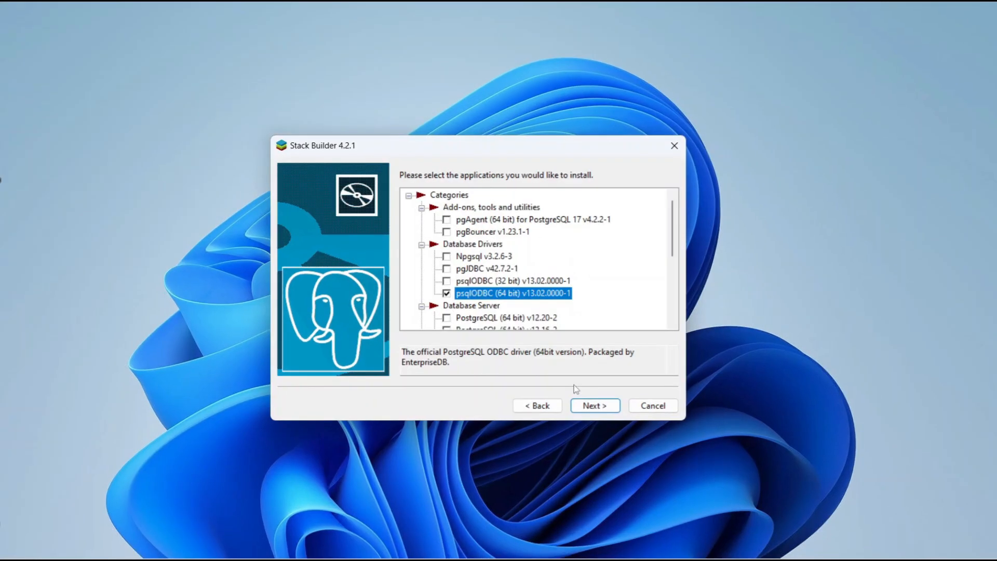
Step: Download the psqlODBC (64 bit) v13.02.0000-1 package to the default download directory and finish Stack Builder
{"action": "left_click", "coordinate": [589, 406]}
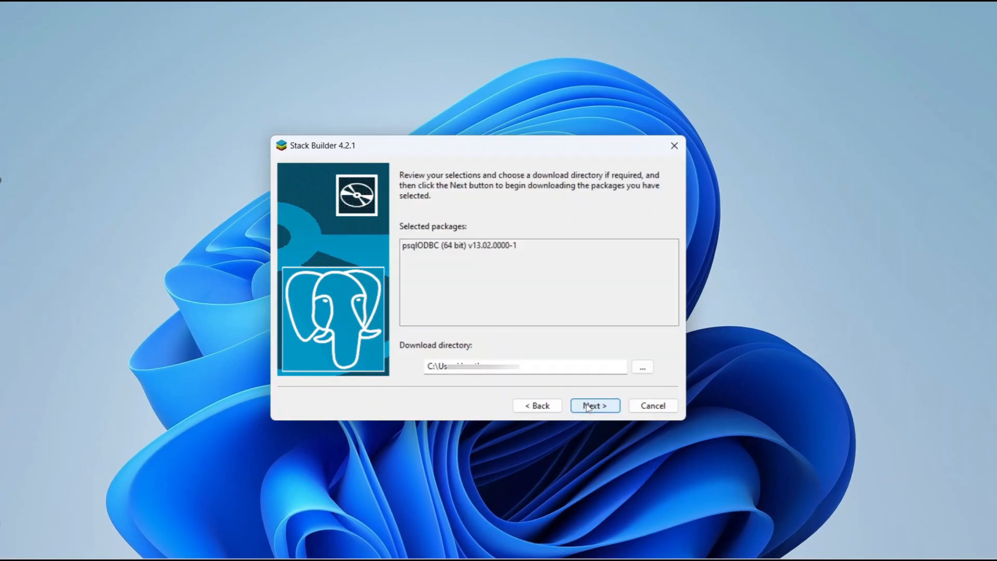
{"action": "left_click", "coordinate": [571, 365]}
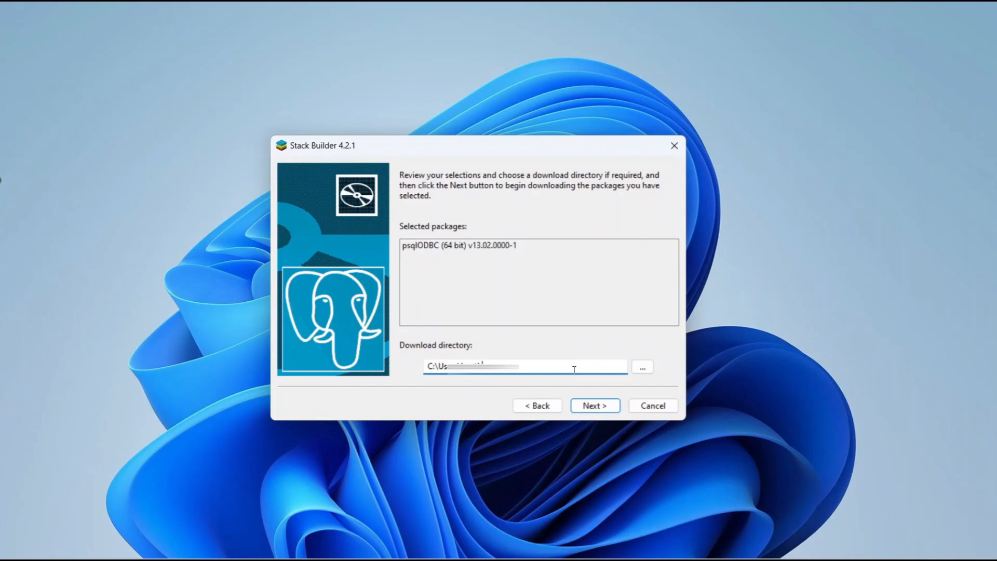
{"action": "left_click", "coordinate": [595, 407]}
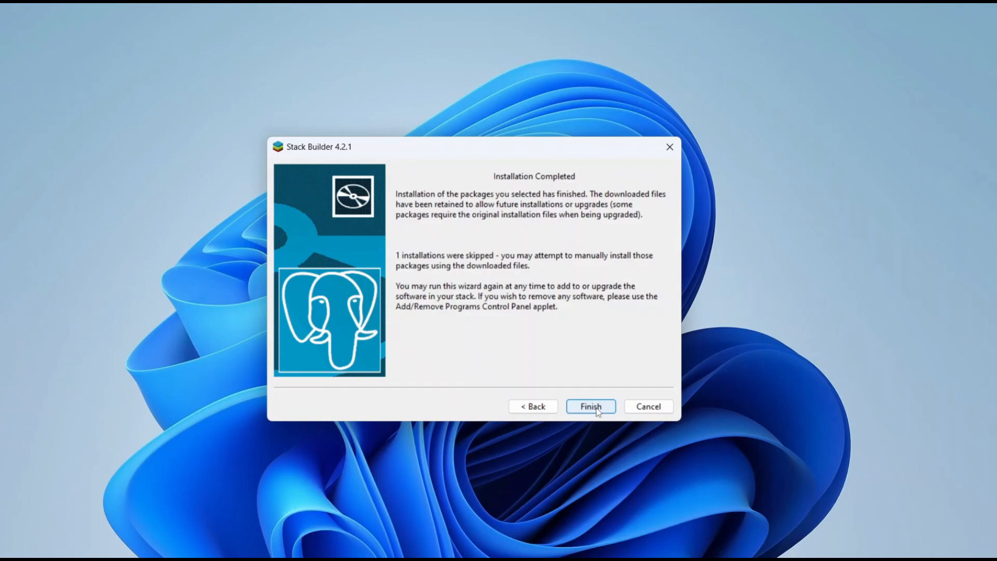
{"action": "left_click", "coordinate": [596, 407]}
Step: Launch pgAdmin 4 from the PostgreSQL 17 group of installed apps and maximize its window
{"action": "key", "text": "super"}
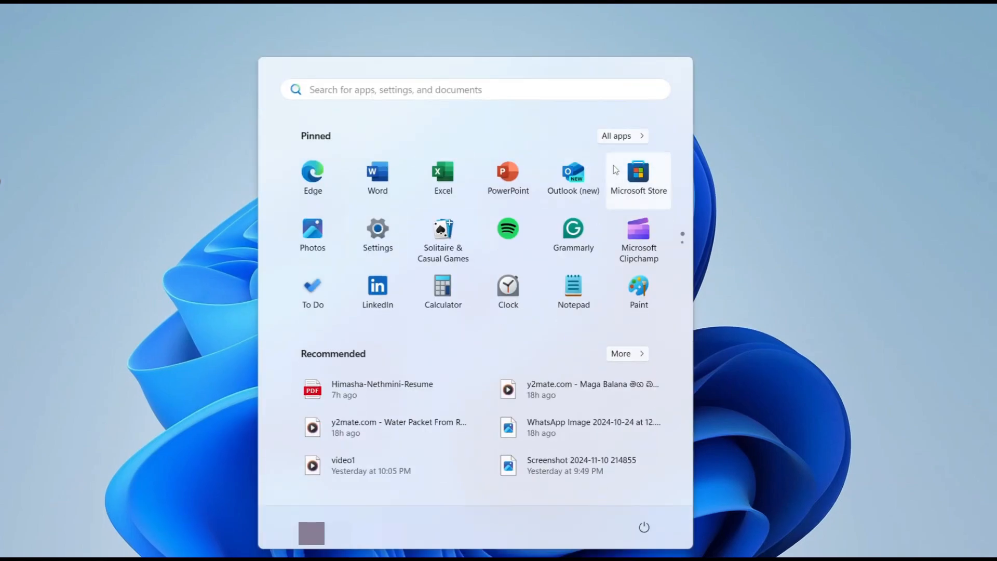
{"action": "left_click", "coordinate": [620, 136]}
{"action": "scroll", "coordinate": [565, 290], "scroll_direction": "down", "scroll_amount": 5}
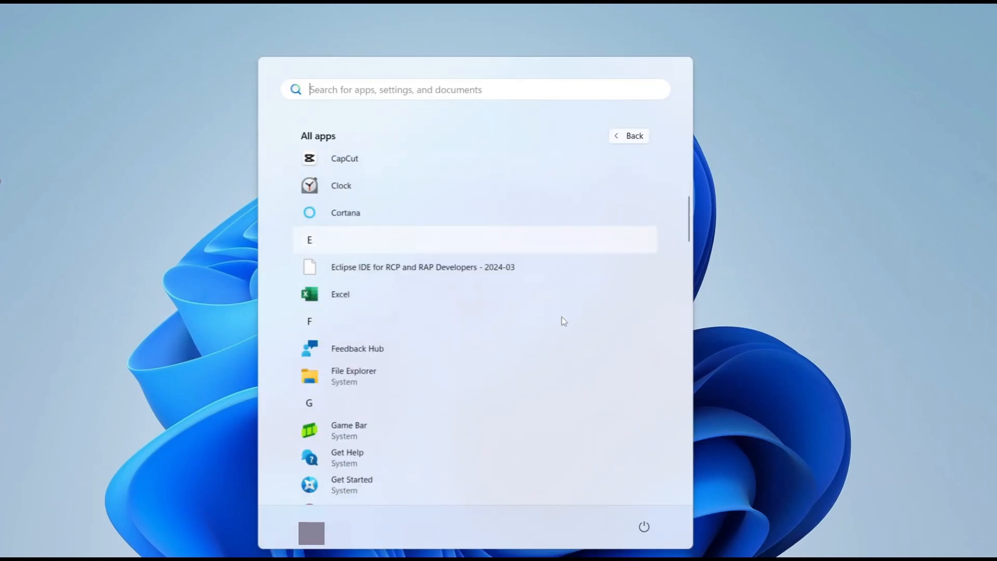
{"action": "scroll", "coordinate": [565, 321], "scroll_direction": "down", "scroll_amount": 15}
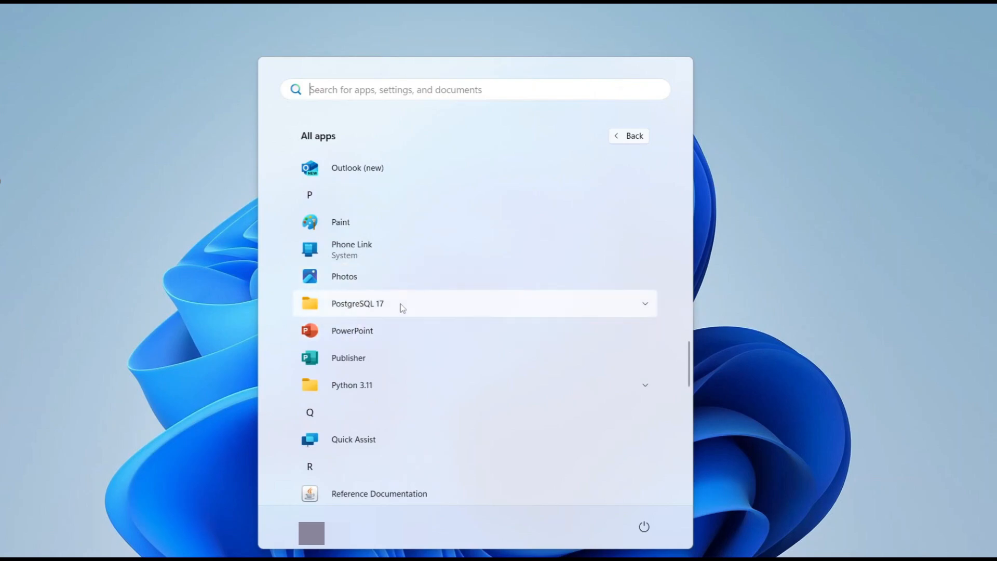
{"action": "left_click", "coordinate": [646, 303]}
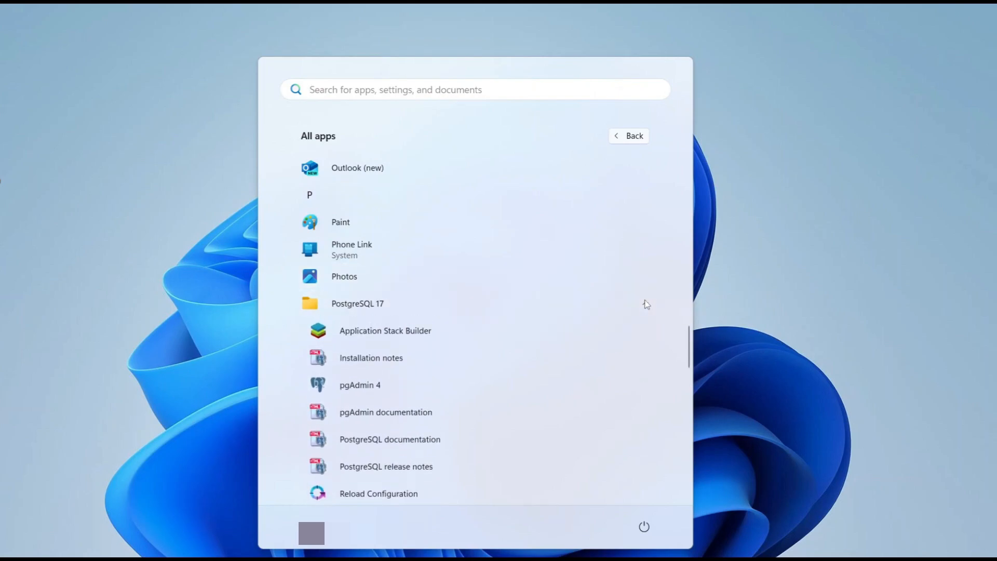
{"action": "scroll", "coordinate": [597, 390], "scroll_direction": "down", "scroll_amount": 1}
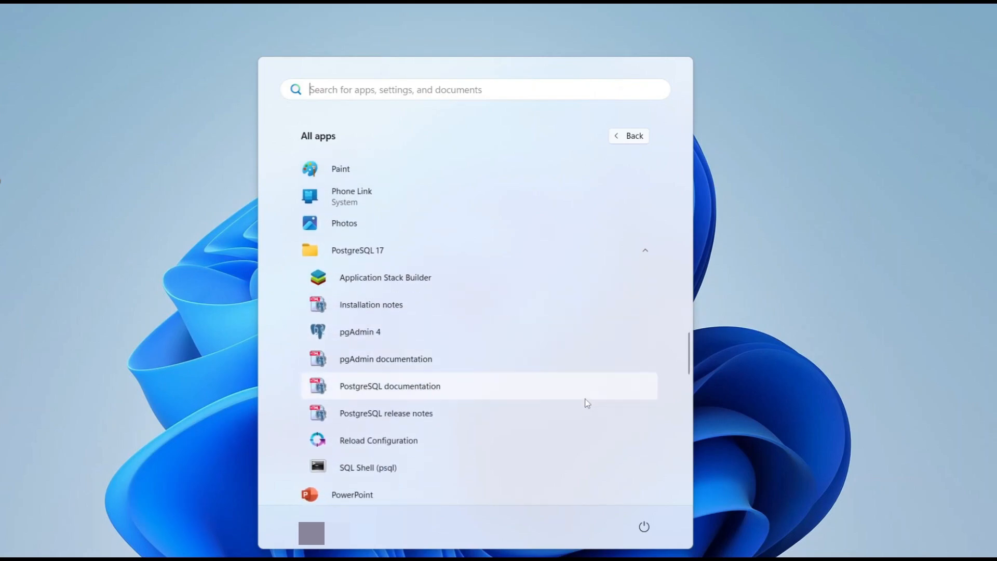
{"action": "left_click", "coordinate": [403, 332]}
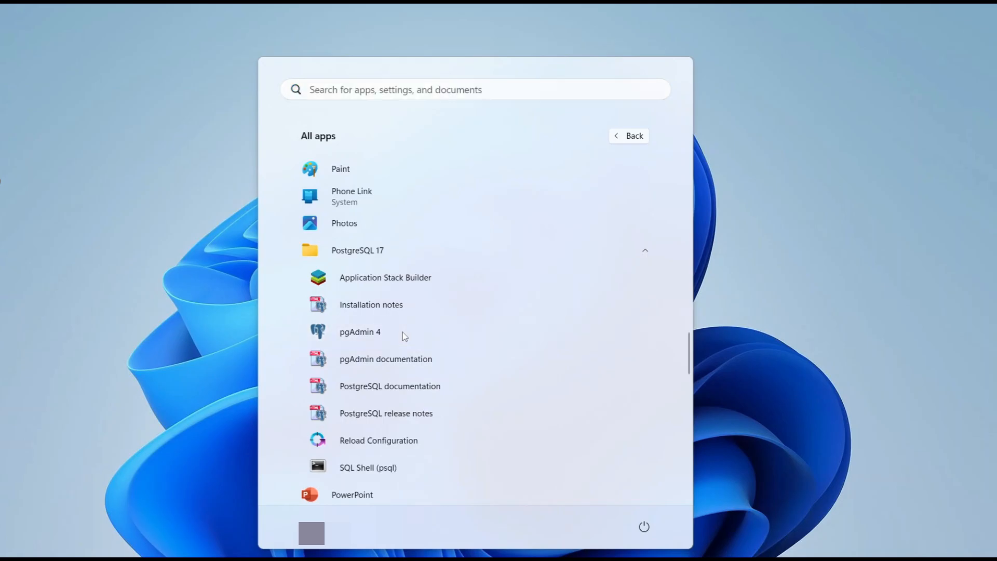
{"action": "left_click", "coordinate": [366, 332]}
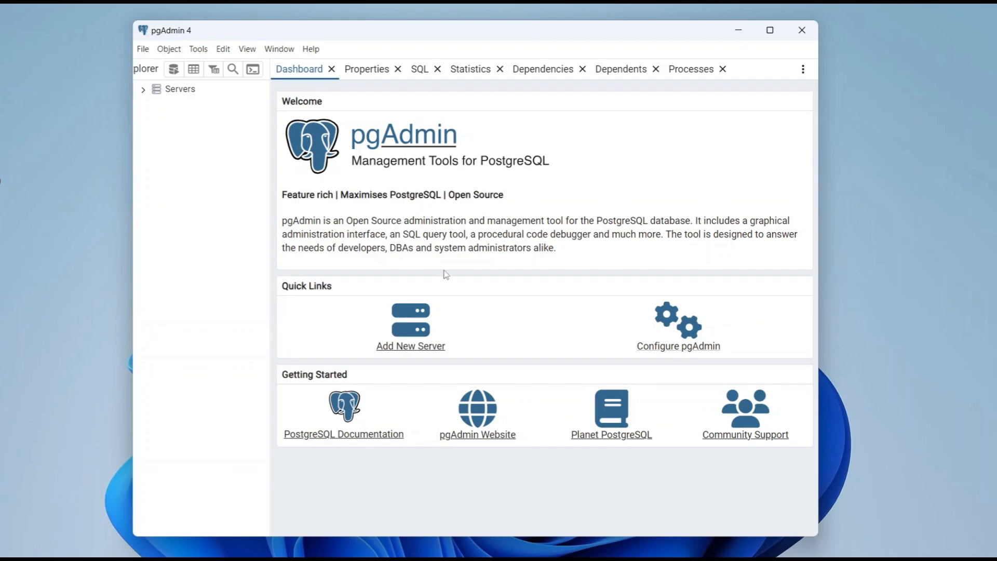
{"action": "left_click", "coordinate": [777, 37]}
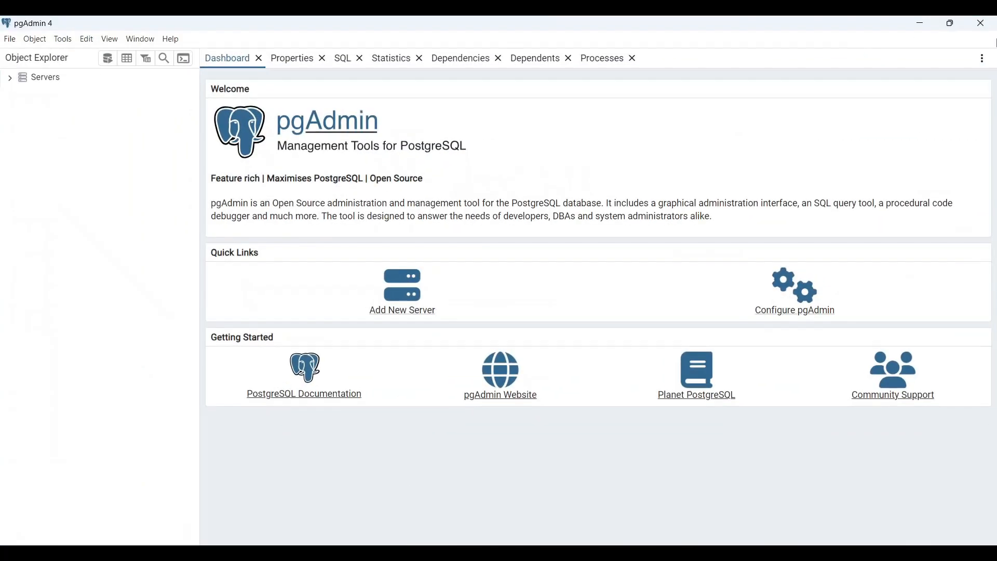
Step: Connect to the PostgreSQL 17 server by entering the postgres user's password, with the option to save the password enabled
{"action": "left_click", "coordinate": [11, 79]}
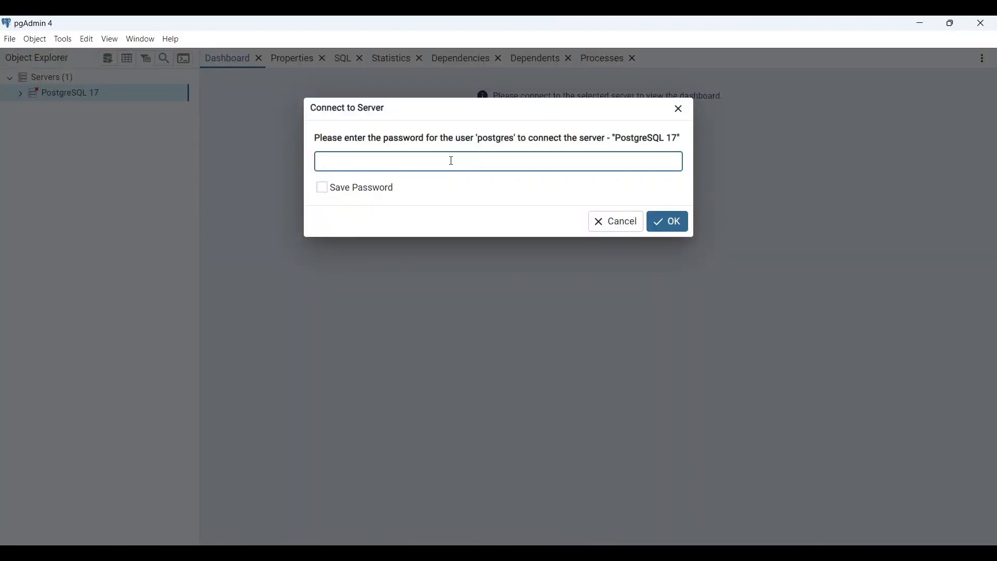
{"action": "type", "text": "po•••••"}
{"action": "left_click", "coordinate": [323, 188]}
{"action": "left_click", "coordinate": [684, 223]}
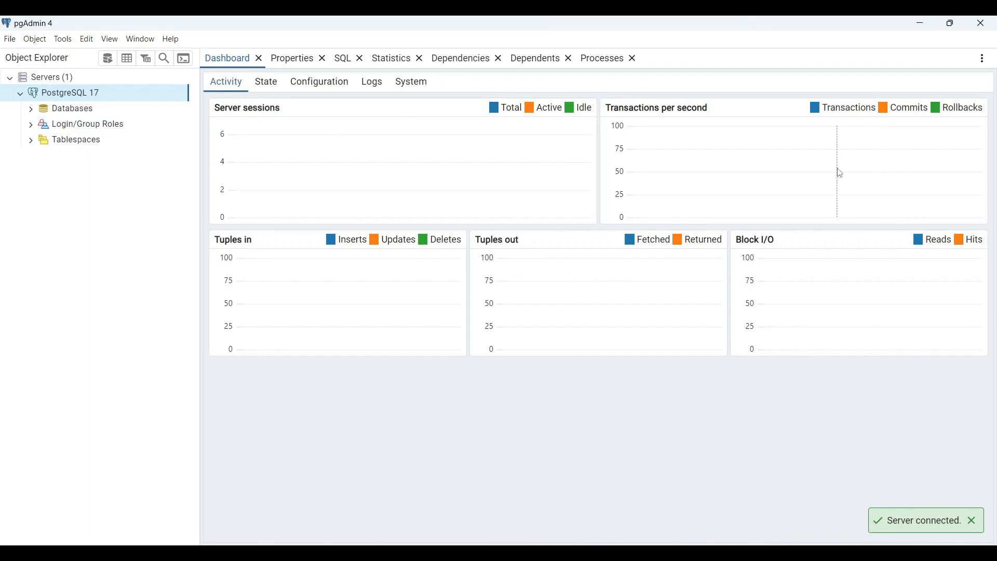
Step: Create a database named new-database on the PostgreSQL 17 server, with postgres as its owner
{"action": "left_click", "coordinate": [31, 110]}
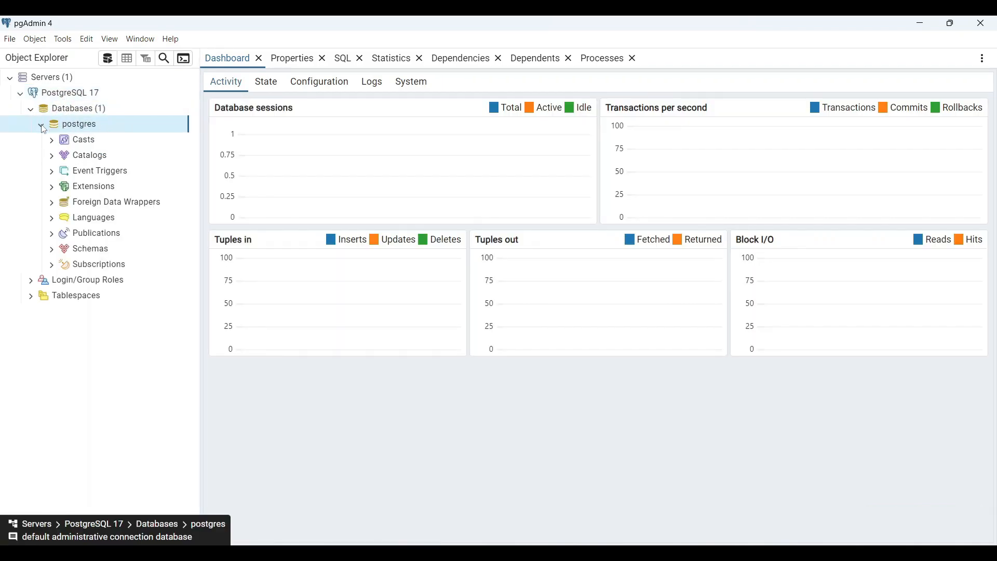
{"action": "left_click", "coordinate": [42, 125]}
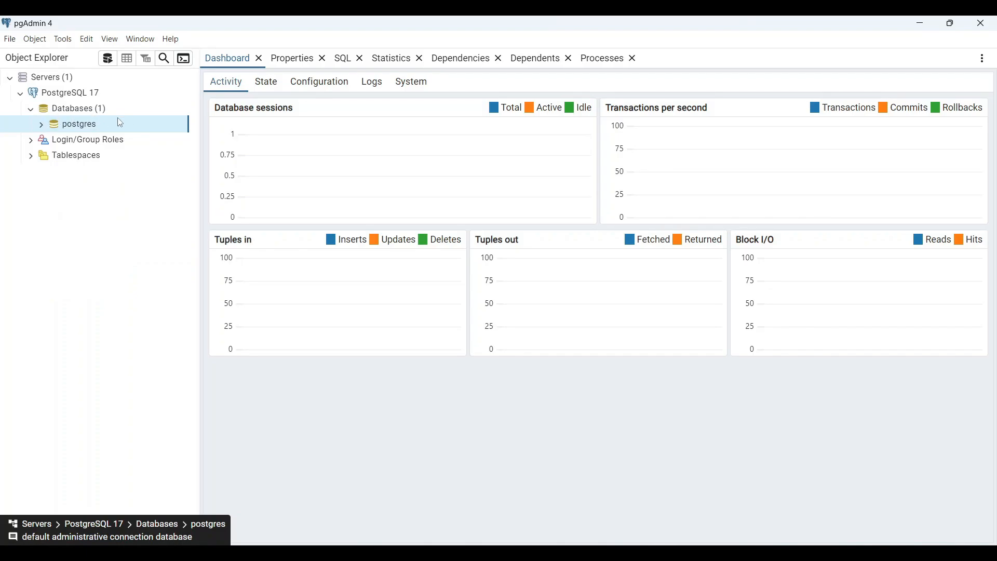
{"action": "left_click", "coordinate": [93, 110]}
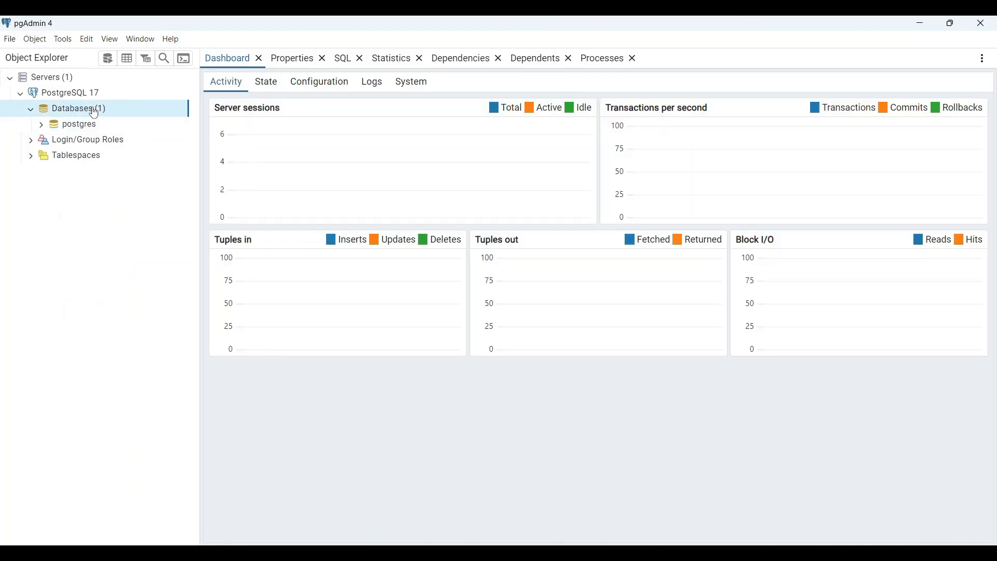
{"action": "right_click", "coordinate": [94, 112]}
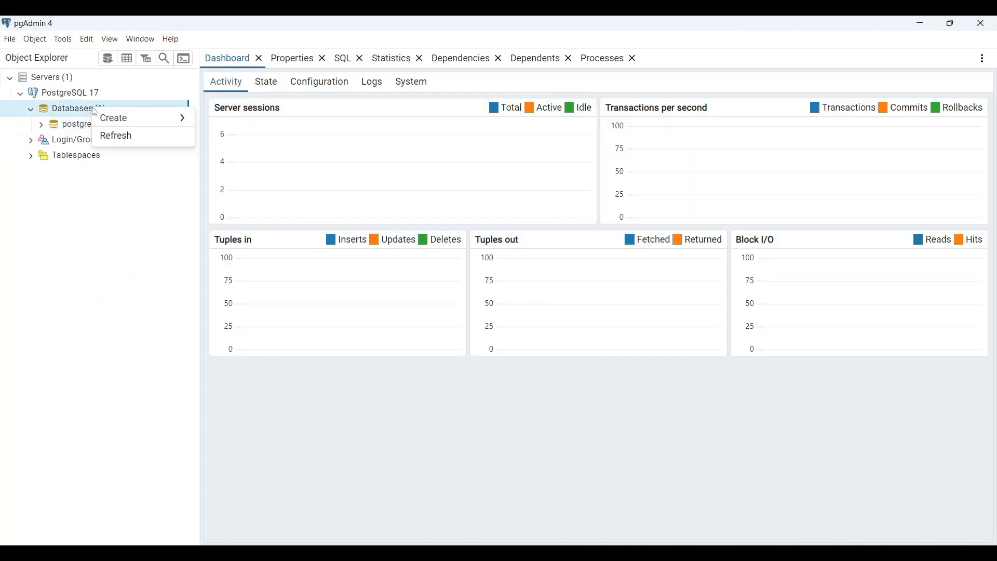
{"action": "mouse_move", "coordinate": [128, 119]}
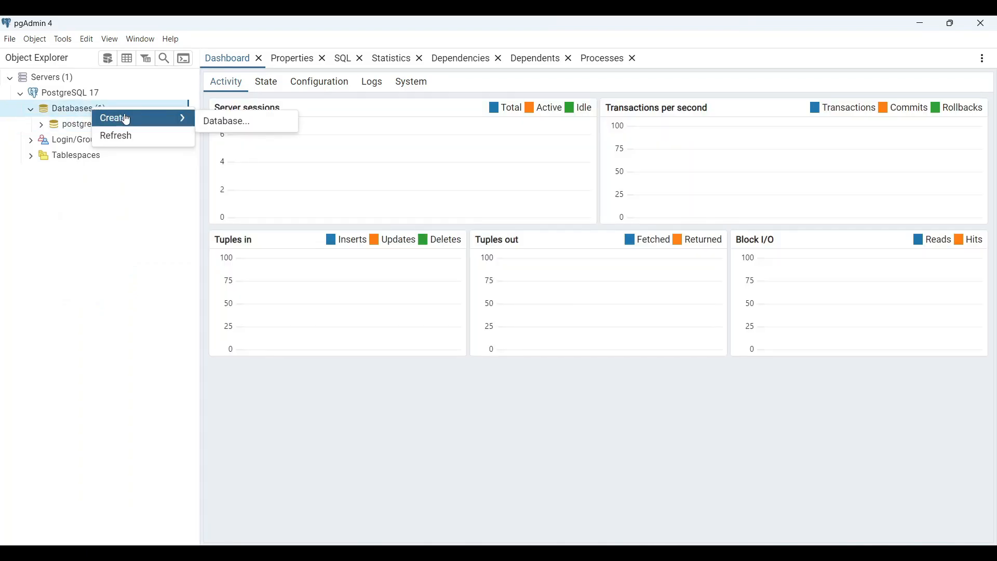
{"action": "left_click", "coordinate": [218, 122]}
{"action": "left_click", "coordinate": [452, 128]}
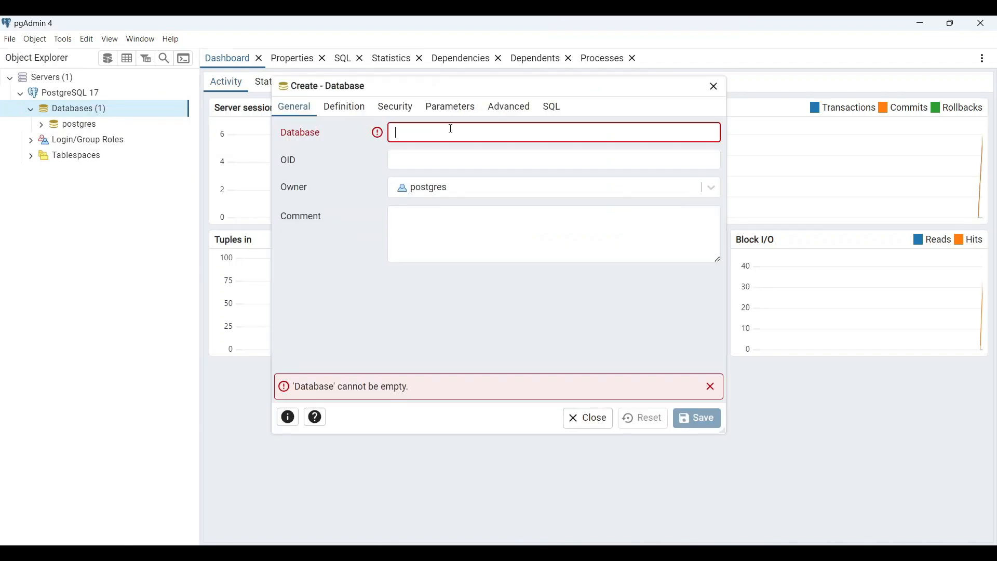
{"action": "type", "text": "new"}
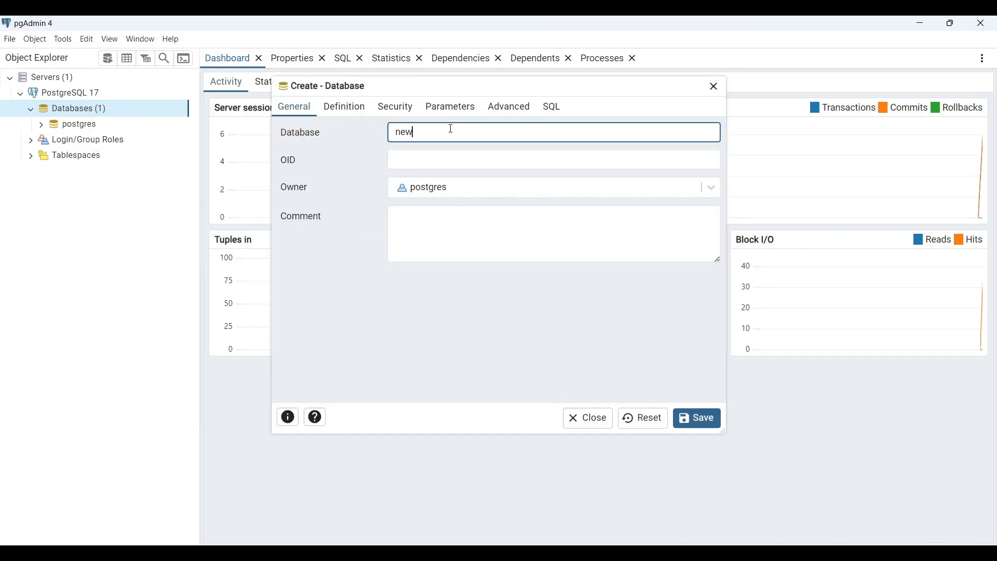
{"action": "type", "text": "=da"}
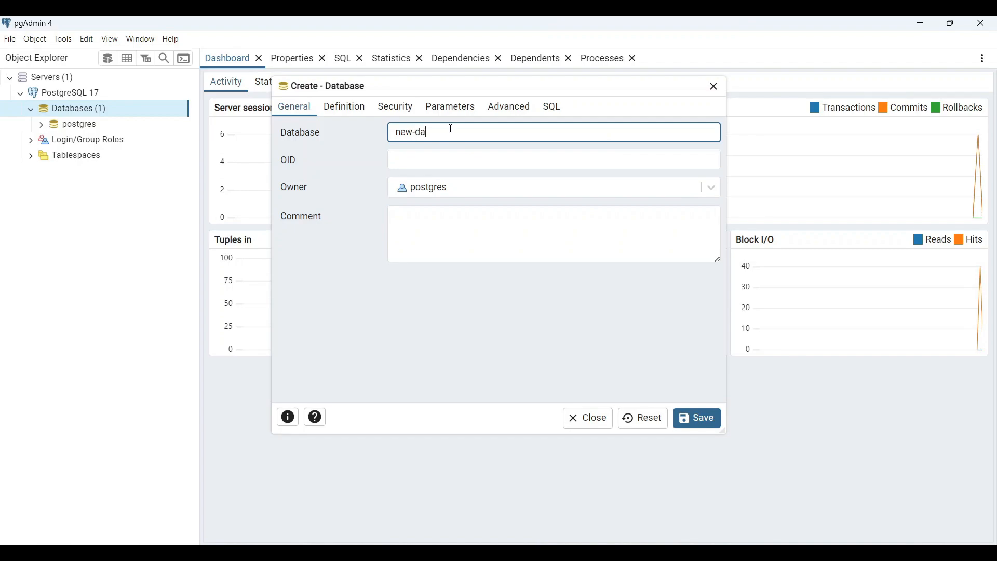
{"action": "type", "text": "tabase"}
{"action": "left_click", "coordinate": [708, 427]}
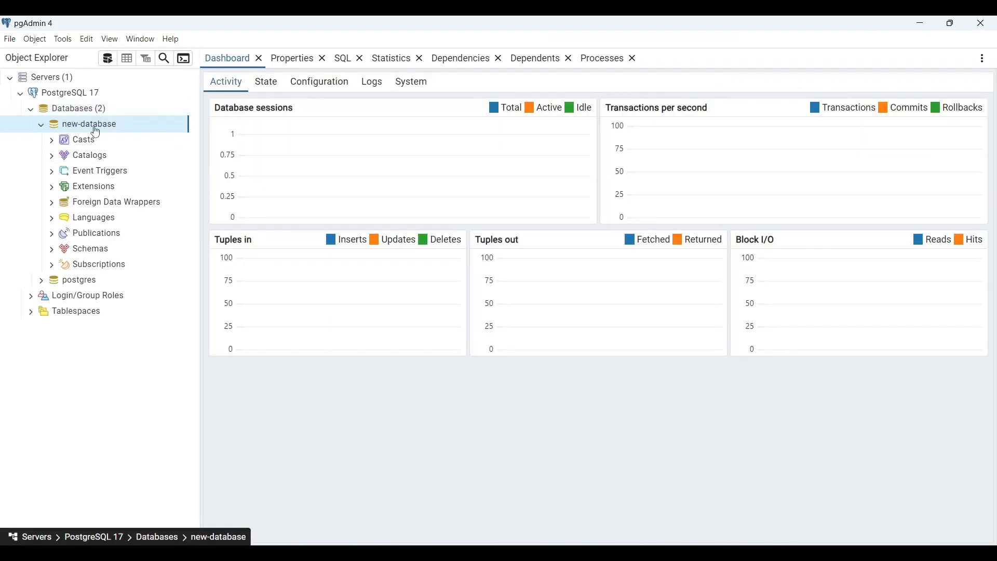
Step: Start creating a new table in the public schema of new-database
{"action": "left_click", "coordinate": [52, 252]}
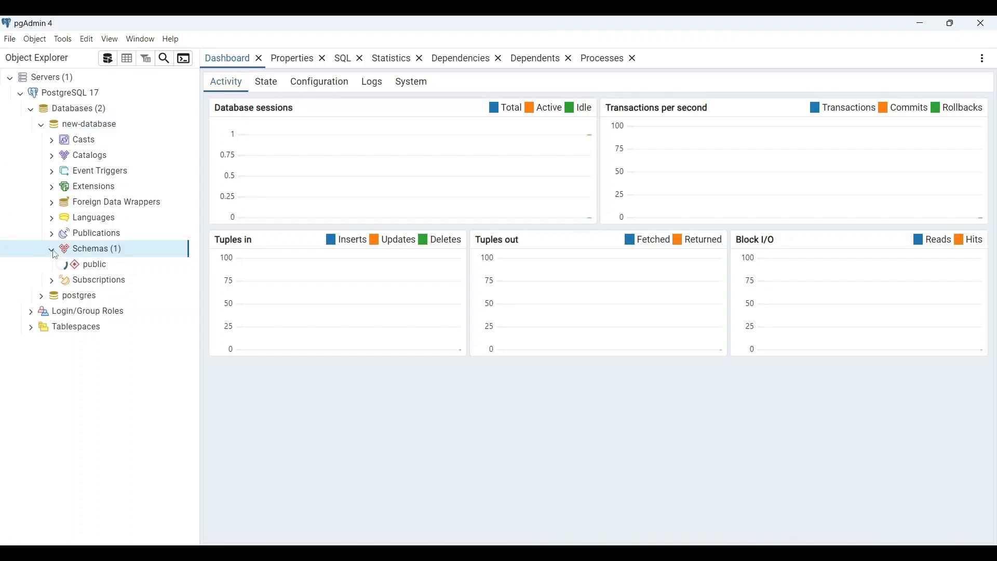
{"action": "scroll", "coordinate": [142, 304], "scroll_direction": "down", "scroll_amount": 1}
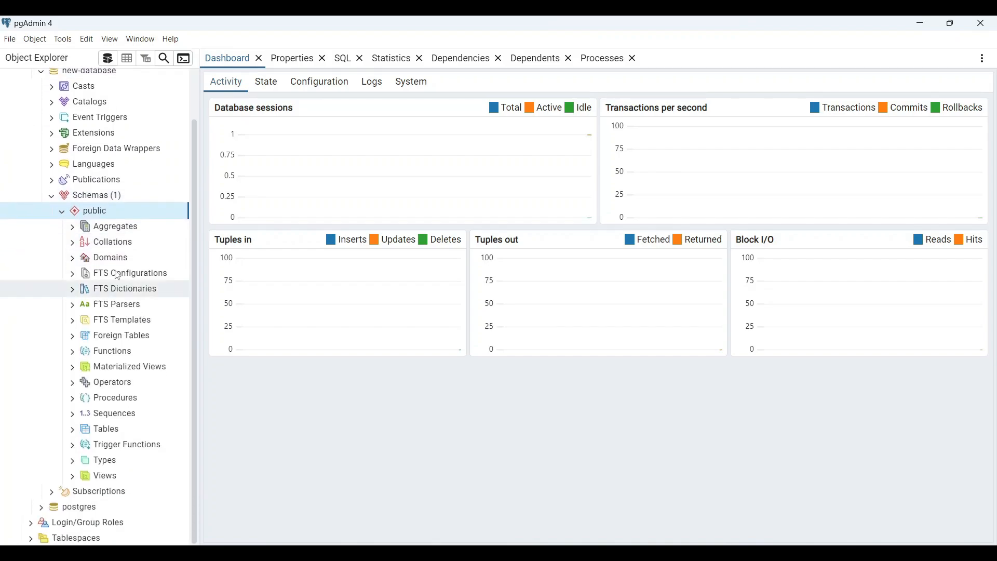
{"action": "left_click", "coordinate": [101, 198]}
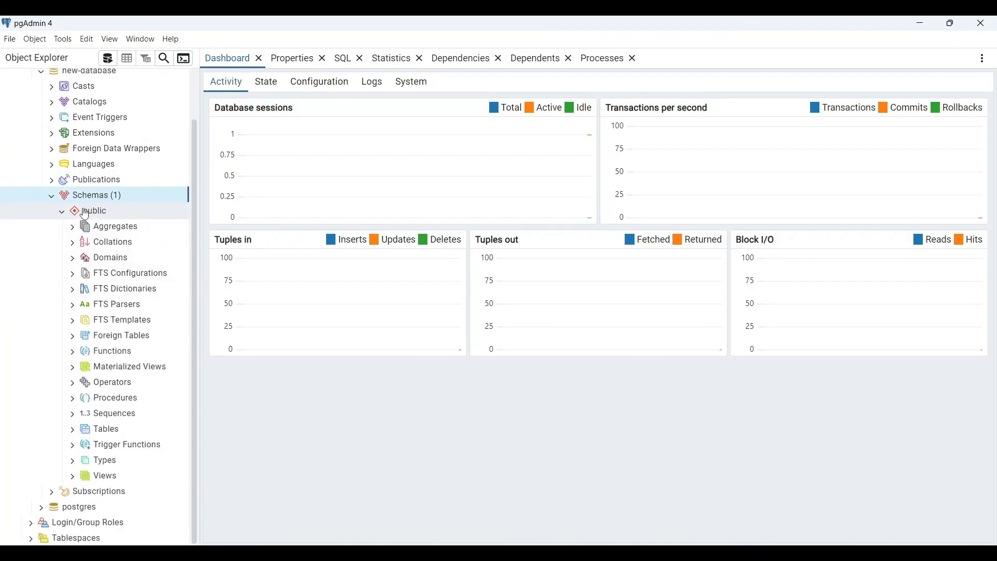
{"action": "left_click", "coordinate": [115, 432]}
{"action": "right_click", "coordinate": [118, 433]}
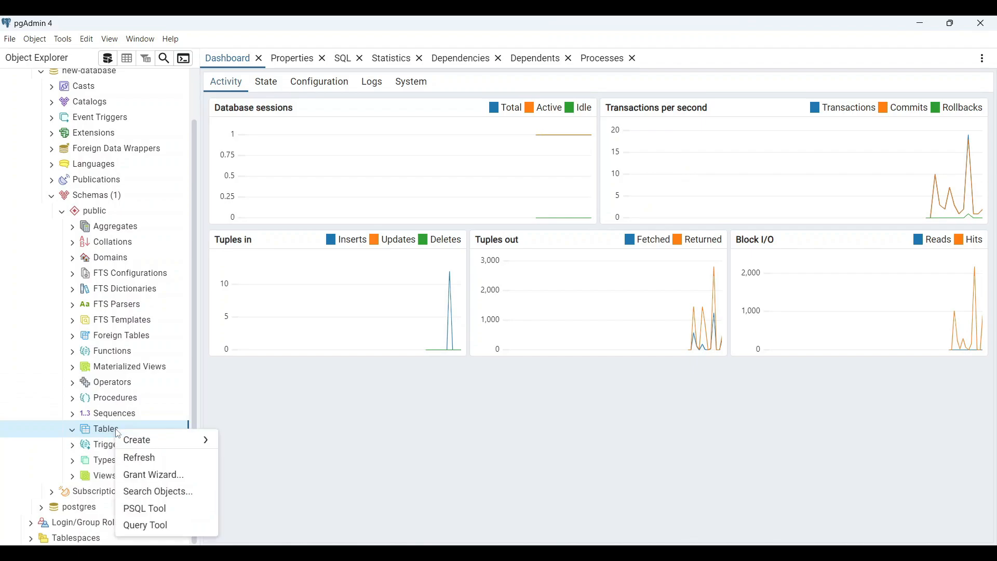
{"action": "mouse_move", "coordinate": [182, 443]}
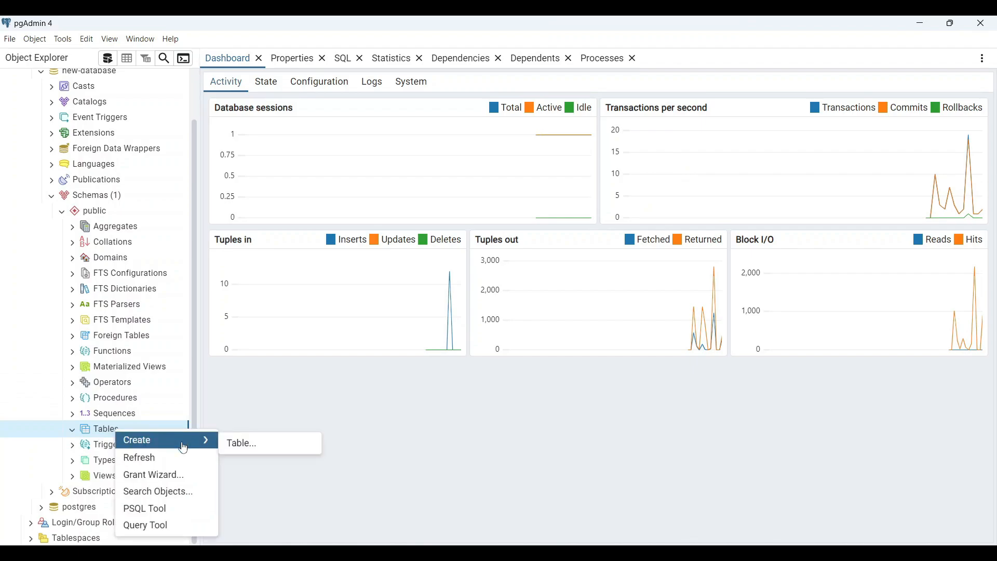
{"action": "left_click", "coordinate": [279, 447]}
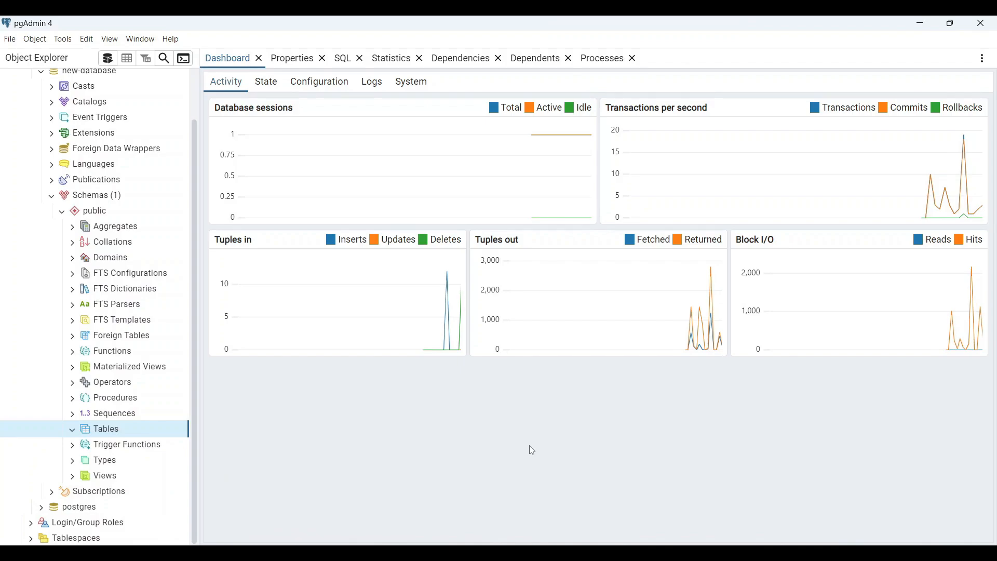